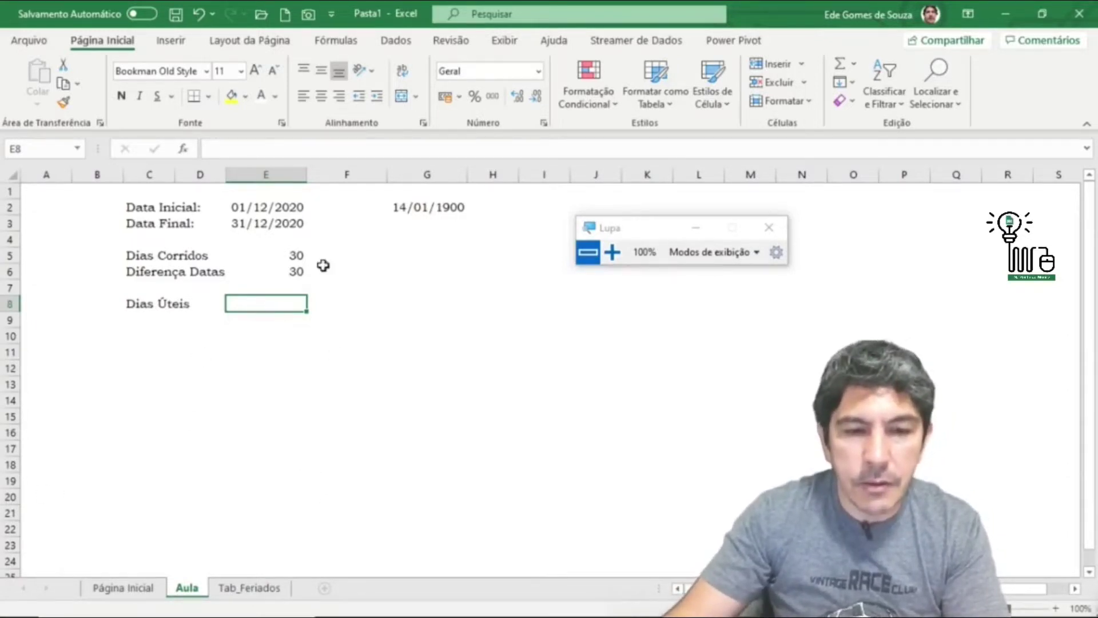
Insert the DIATRABALHO function from the Data e Hora category into cell E8 beside Dias Úteis.
left_click(185, 148)
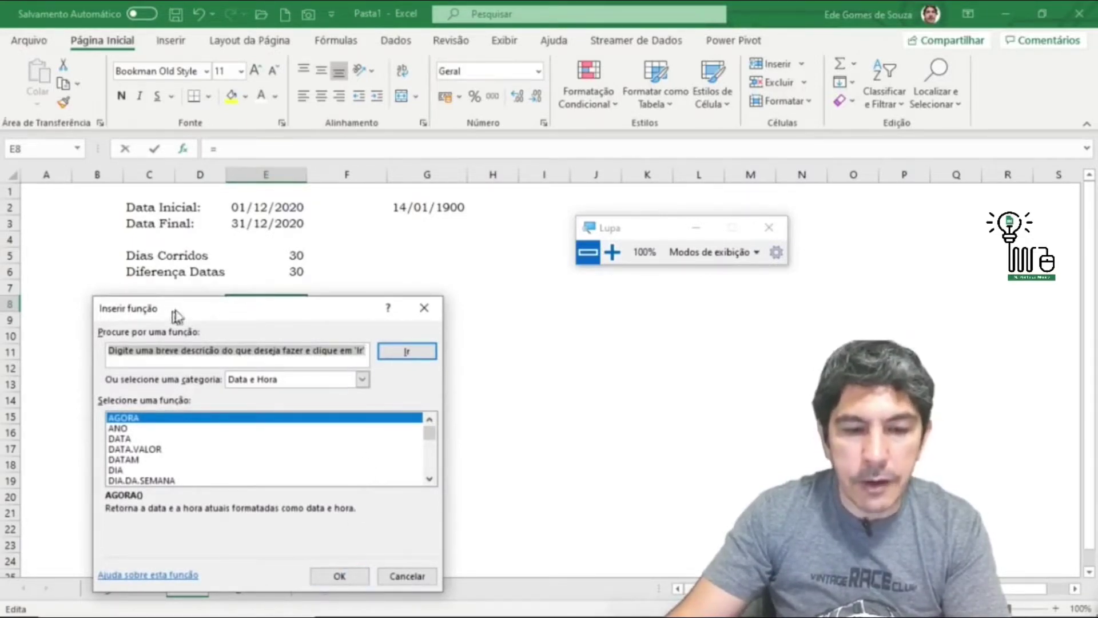
left_click_drag(246, 310, 256, 266)
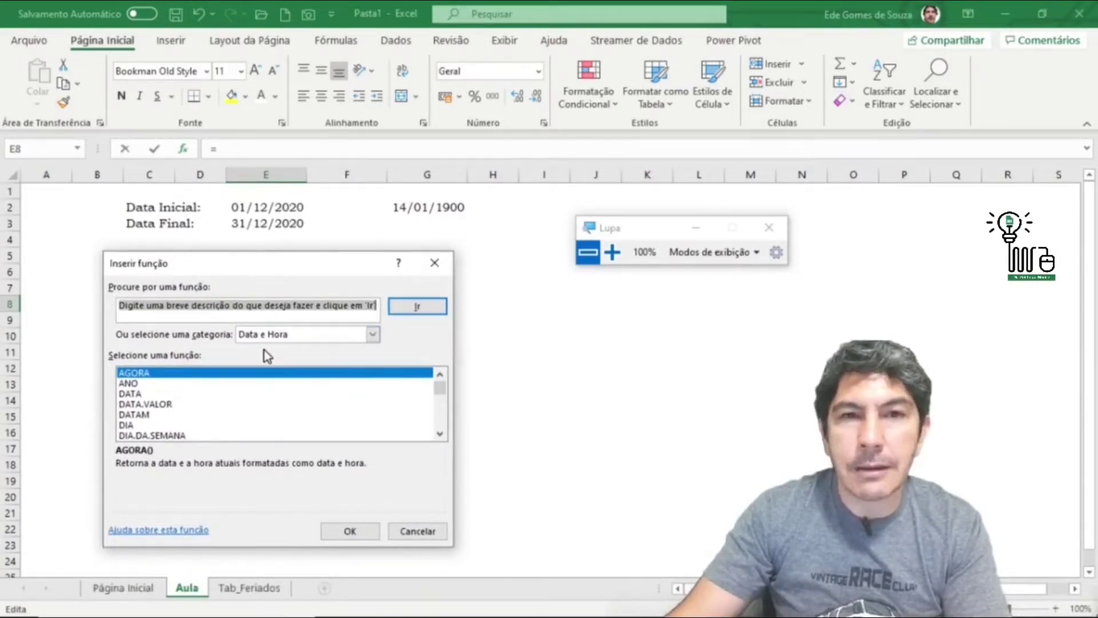
left_click(440, 435)
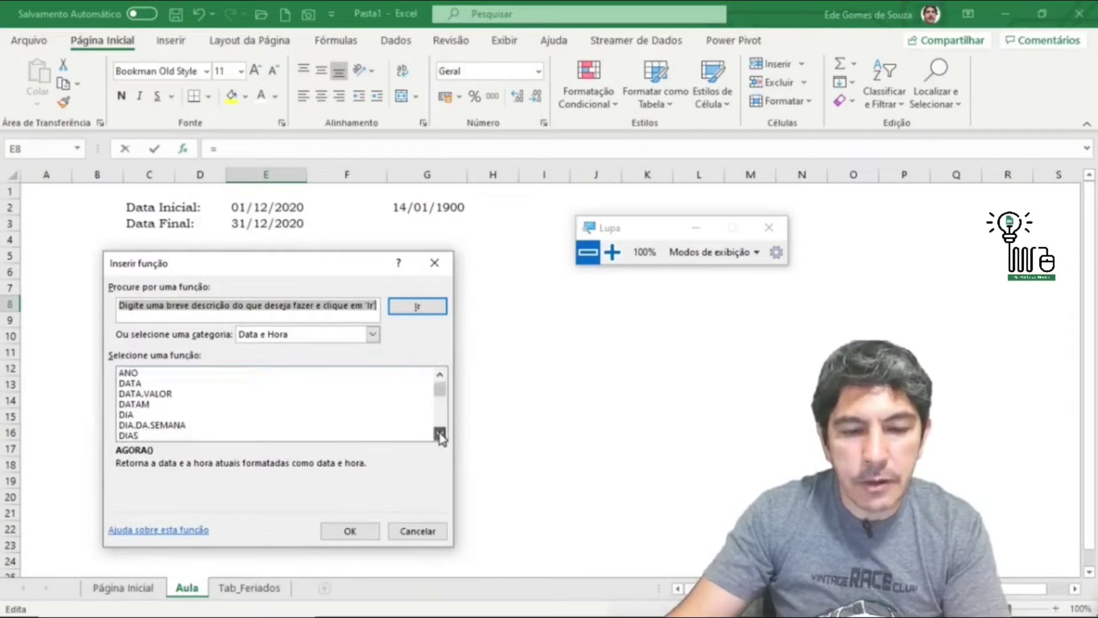
left_click(439, 434)
left_click(439, 435)
left_click(439, 435)
left_click(440, 435)
left_click(163, 414)
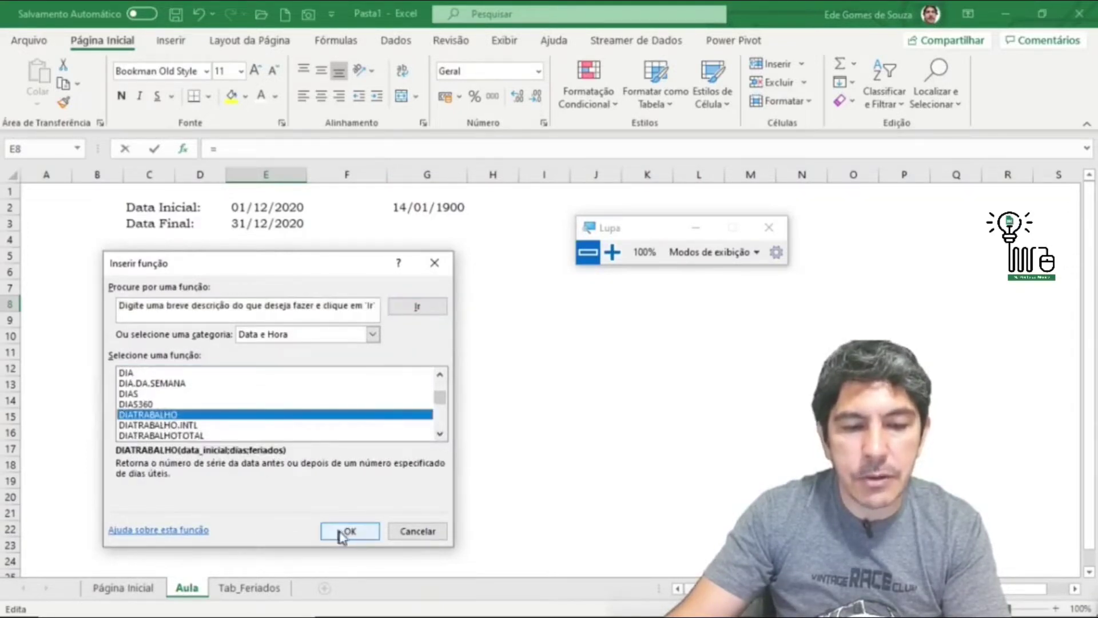
left_click(342, 532)
left_click_drag(269, 299, 262, 347)
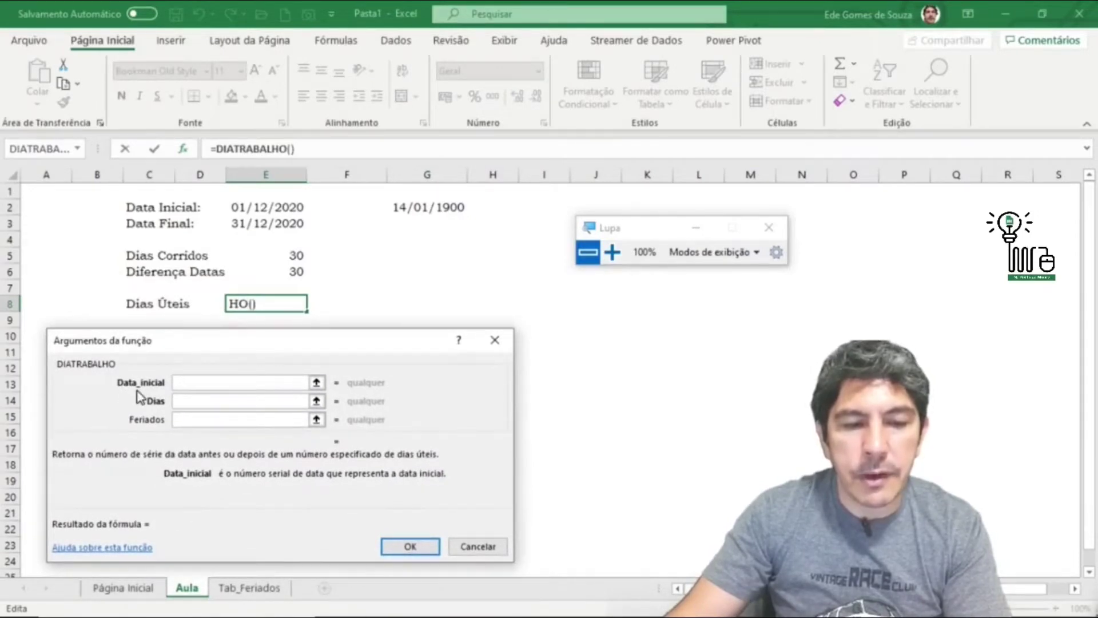
Set DIATRABALHO's Data_inicial argument to cell E2 and its Dias argument to 5.
left_click(266, 209)
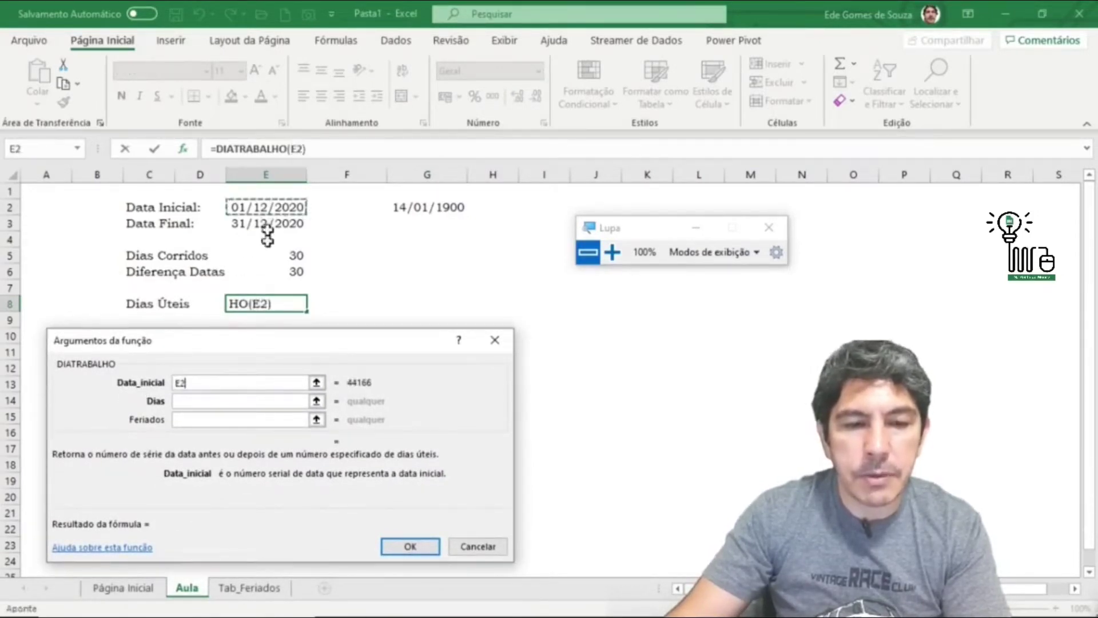
left_click(206, 401)
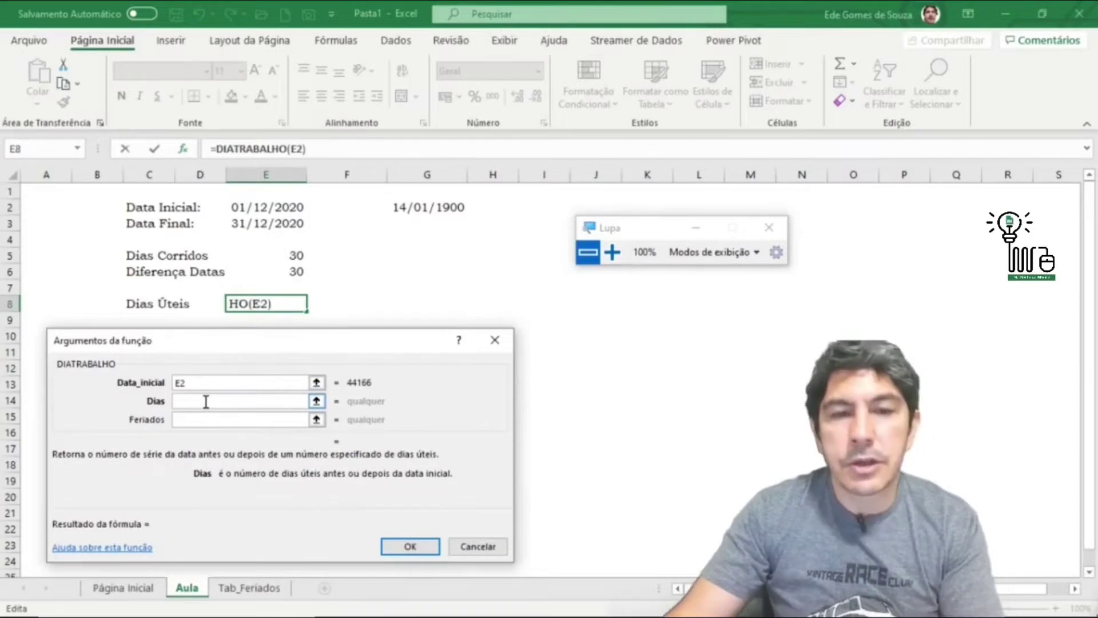
type("5")
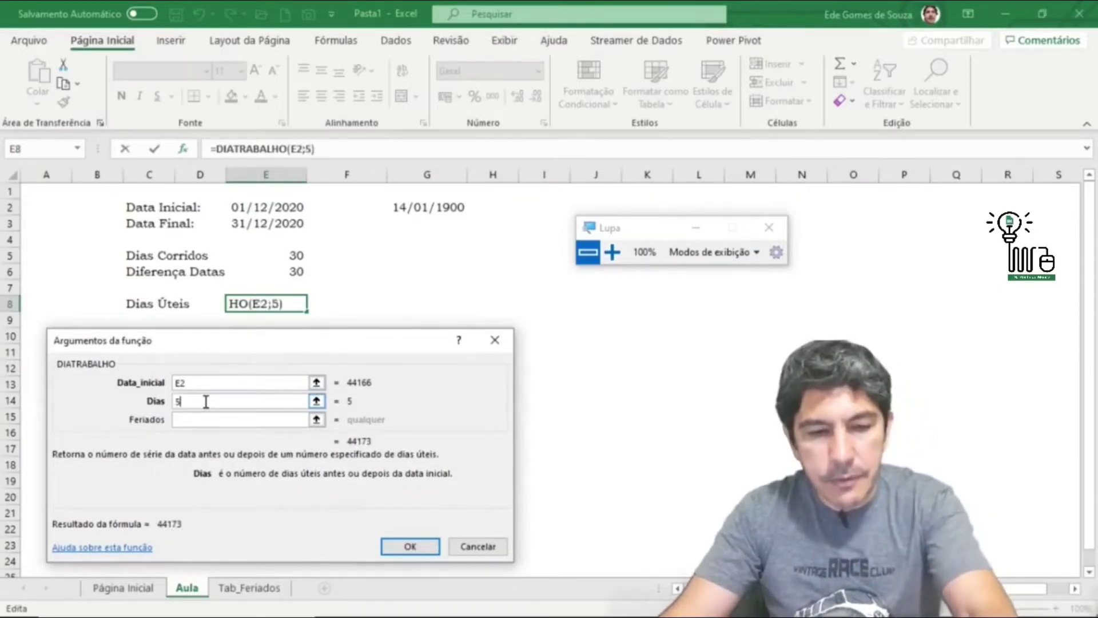
Set the Feriados argument to the holiday dates in Tab_Feriados!A1:A830 and complete the formula in E8.
left_click(193, 420)
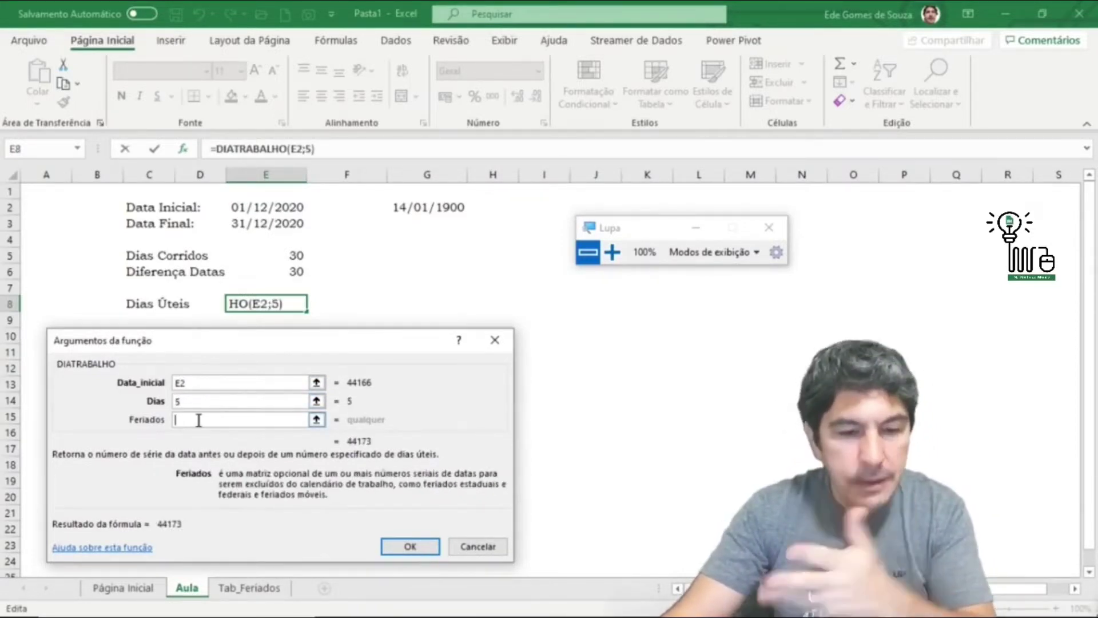
left_click(316, 420)
left_click(269, 588)
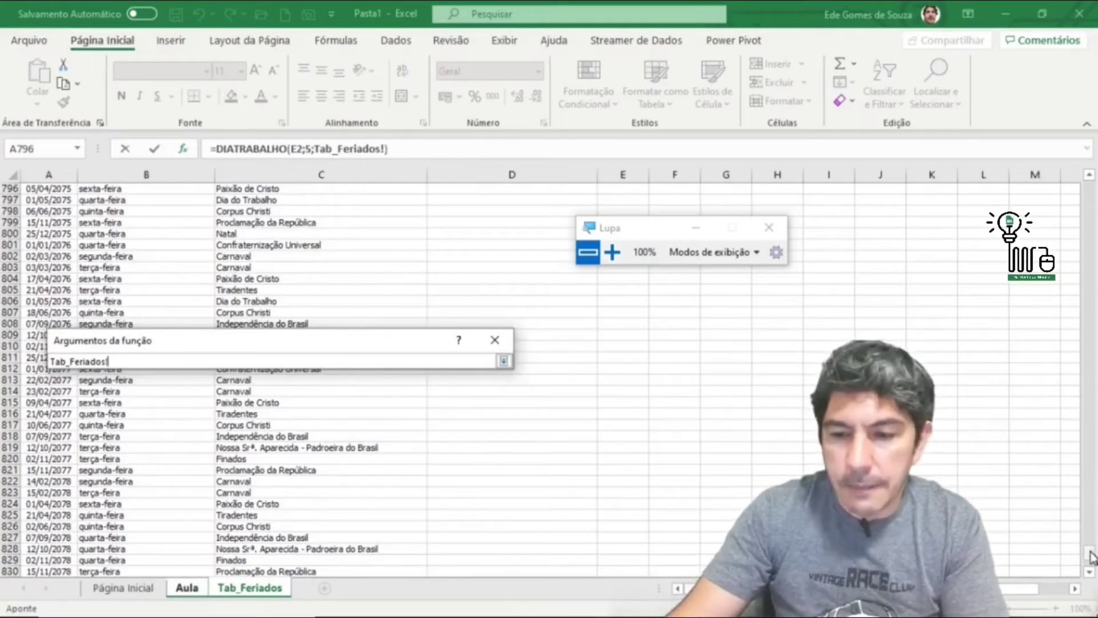
left_click_drag(1091, 558, 1090, 189)
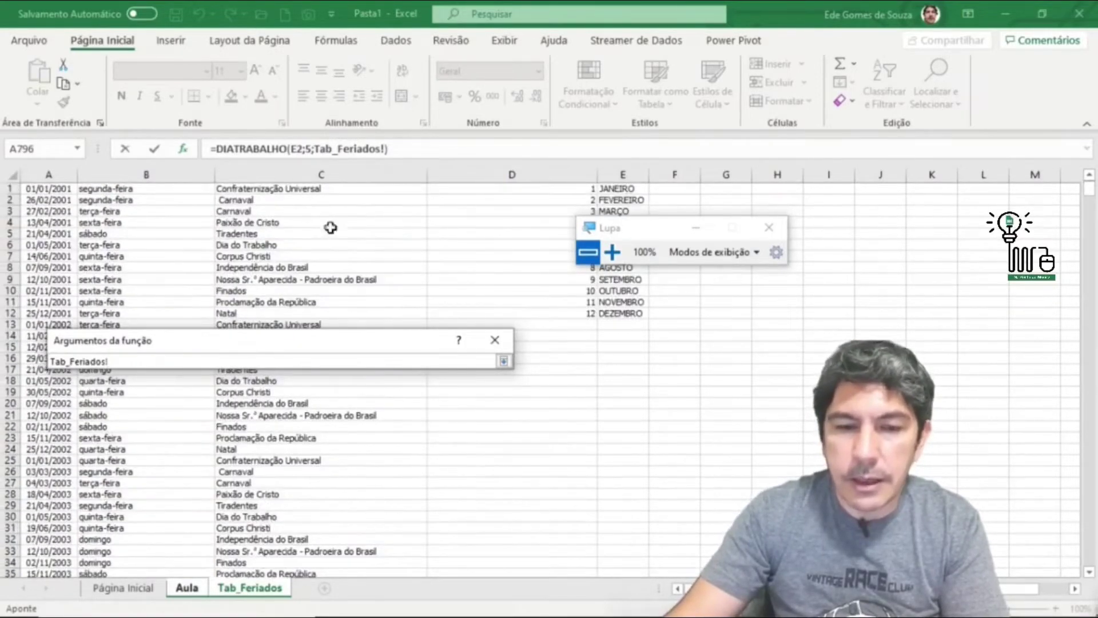
left_click(52, 189)
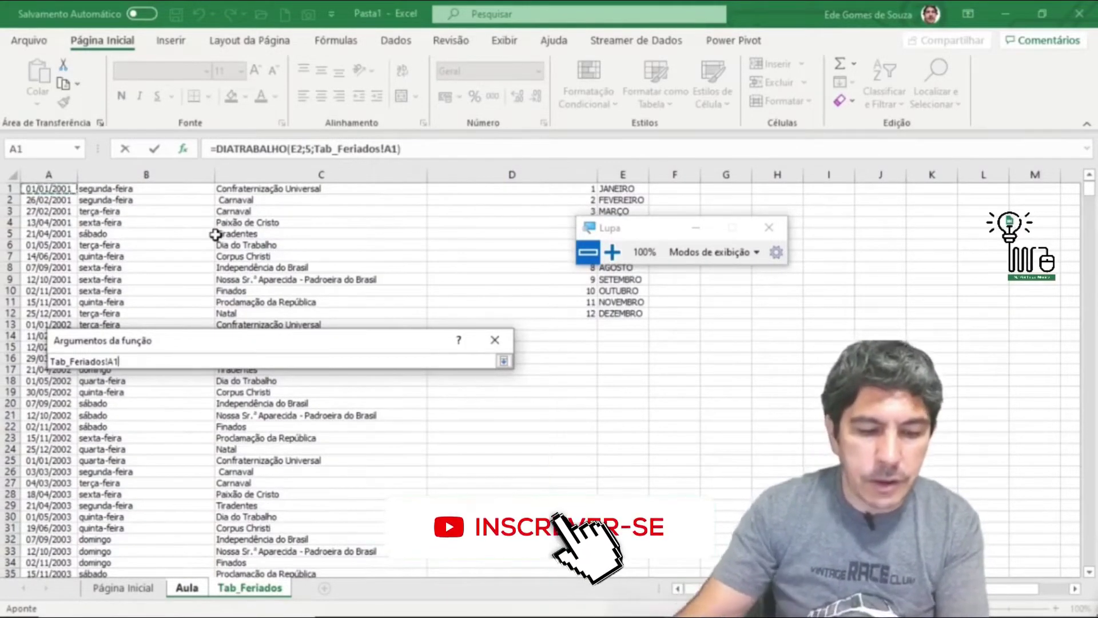
key("ctrl+shift+Down")
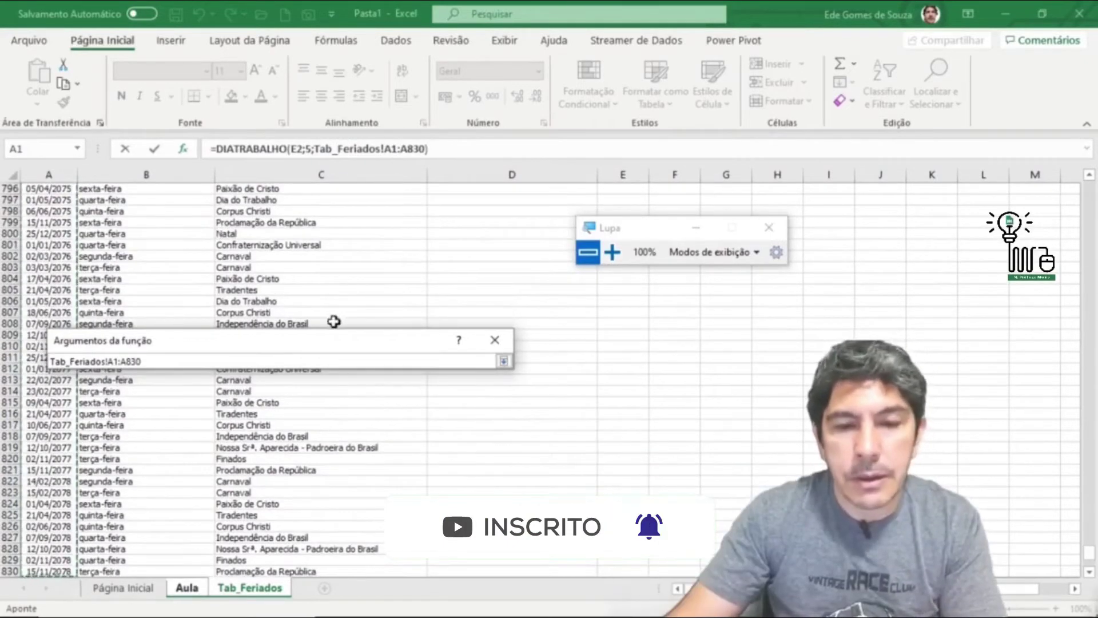
left_click(503, 361)
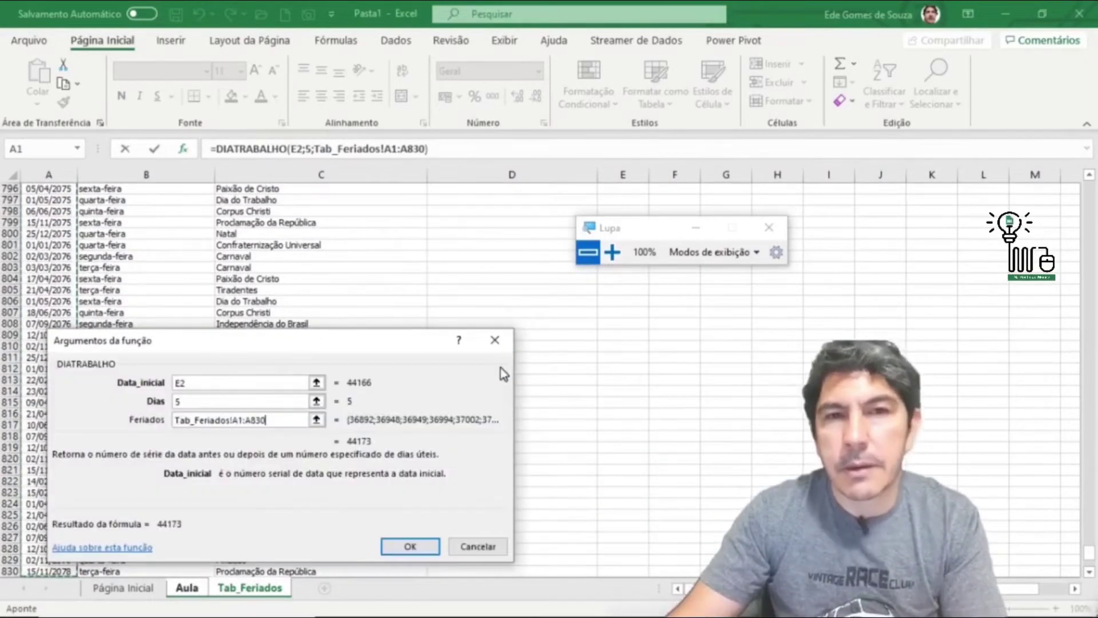
left_click(403, 555)
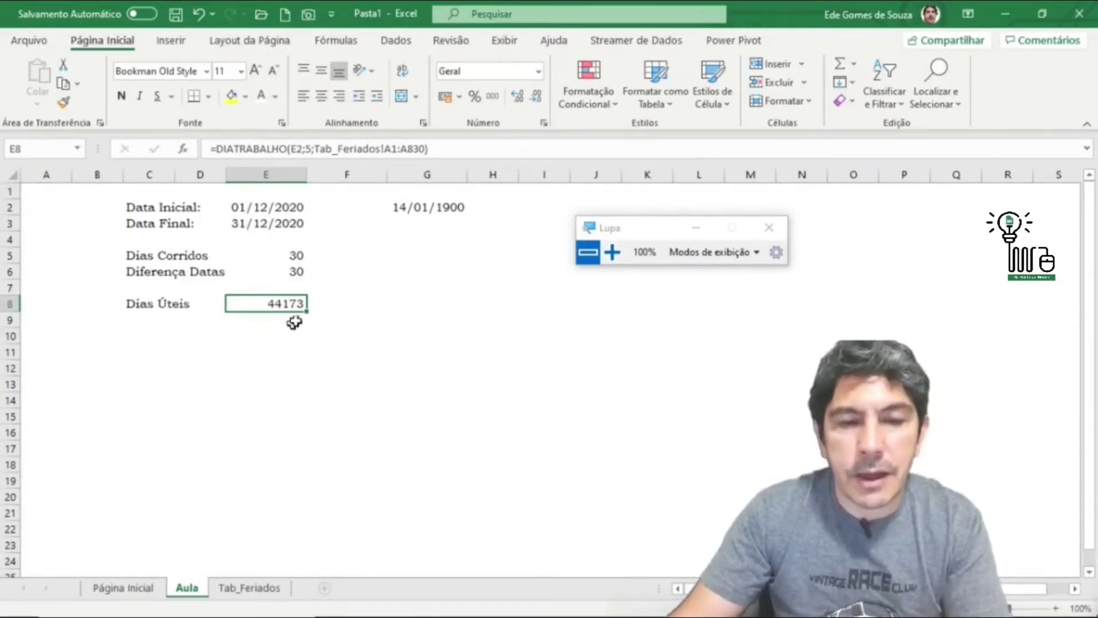
Copy the date formatting from cell G2 to the Dias Úteis result in E8.
left_click(421, 207)
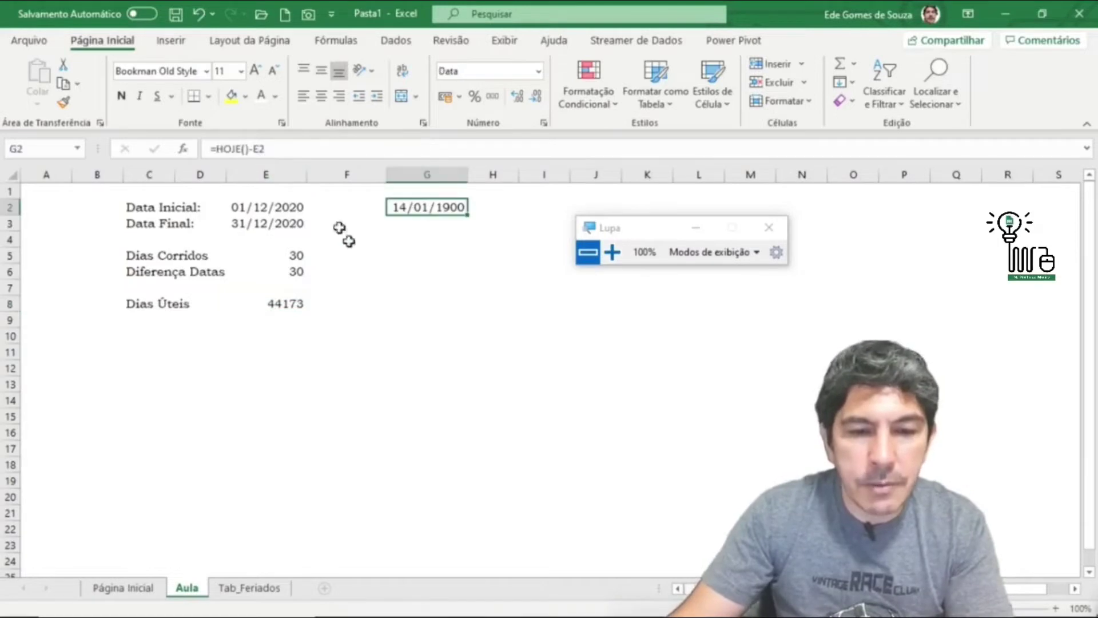
left_click(63, 102)
left_click(289, 304)
left_click(325, 391)
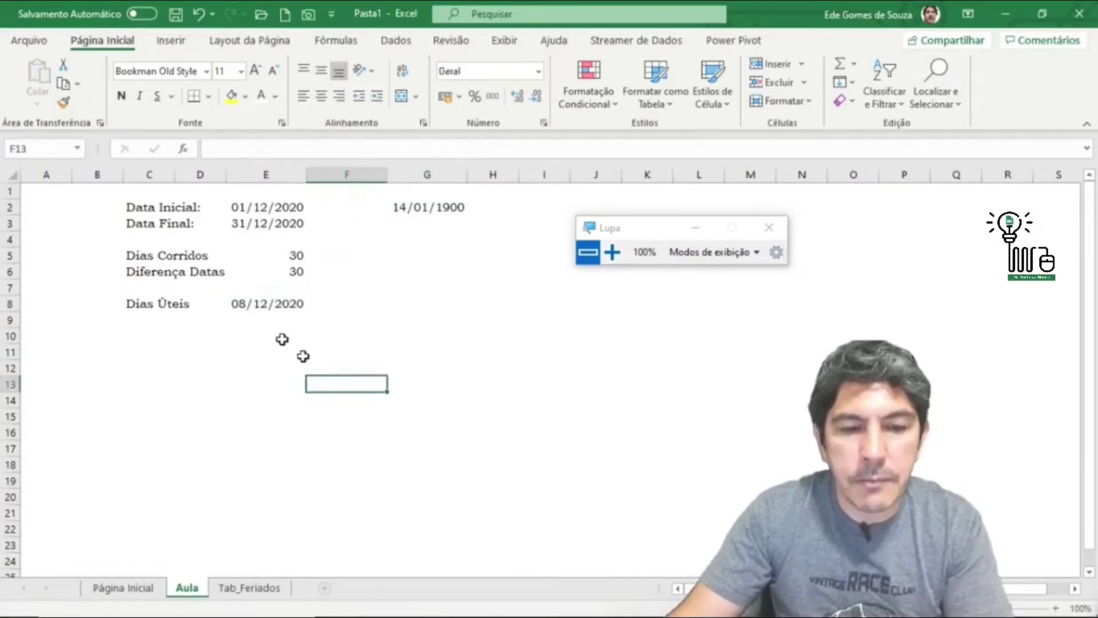
Check the E8 result and the start date in E2 against the December 2020 system calendar.
left_click(247, 299)
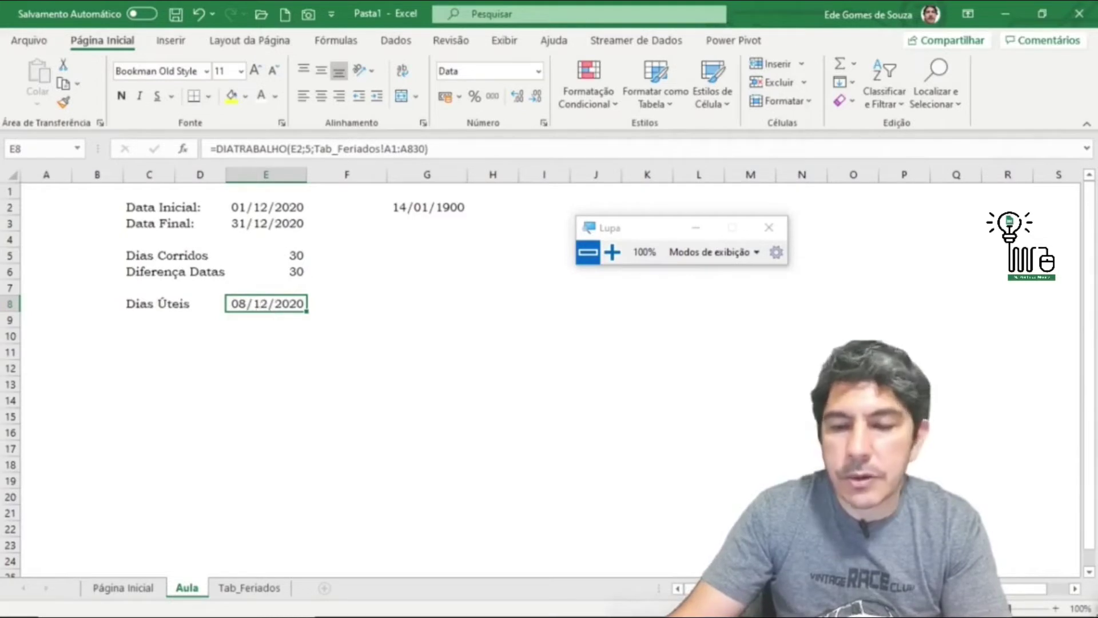
left_click(1064, 602)
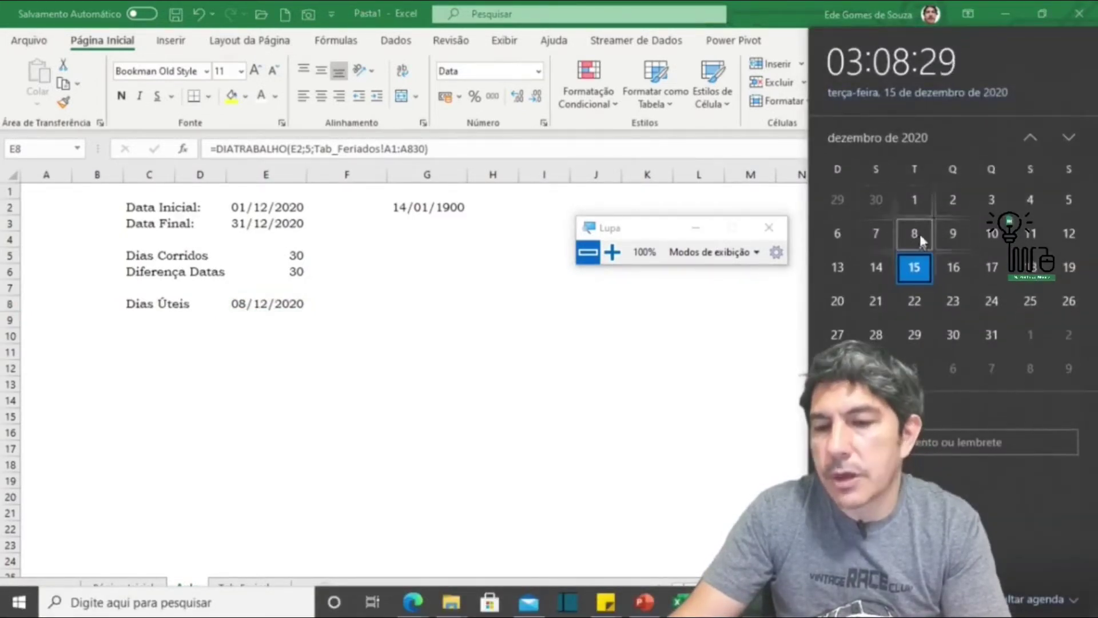
left_click(431, 345)
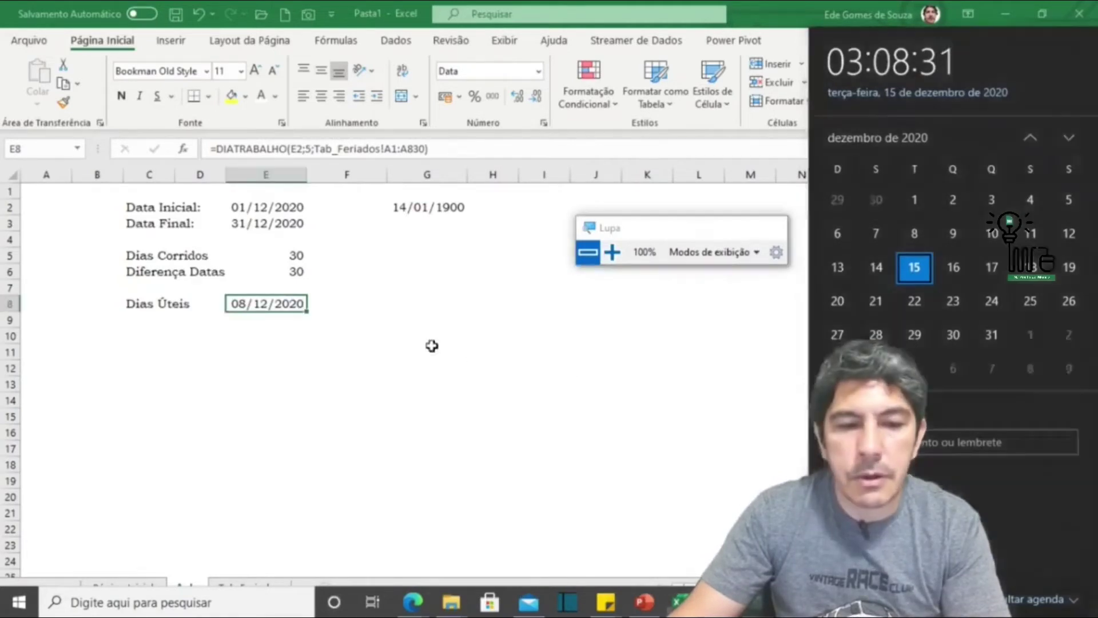
left_click(236, 207)
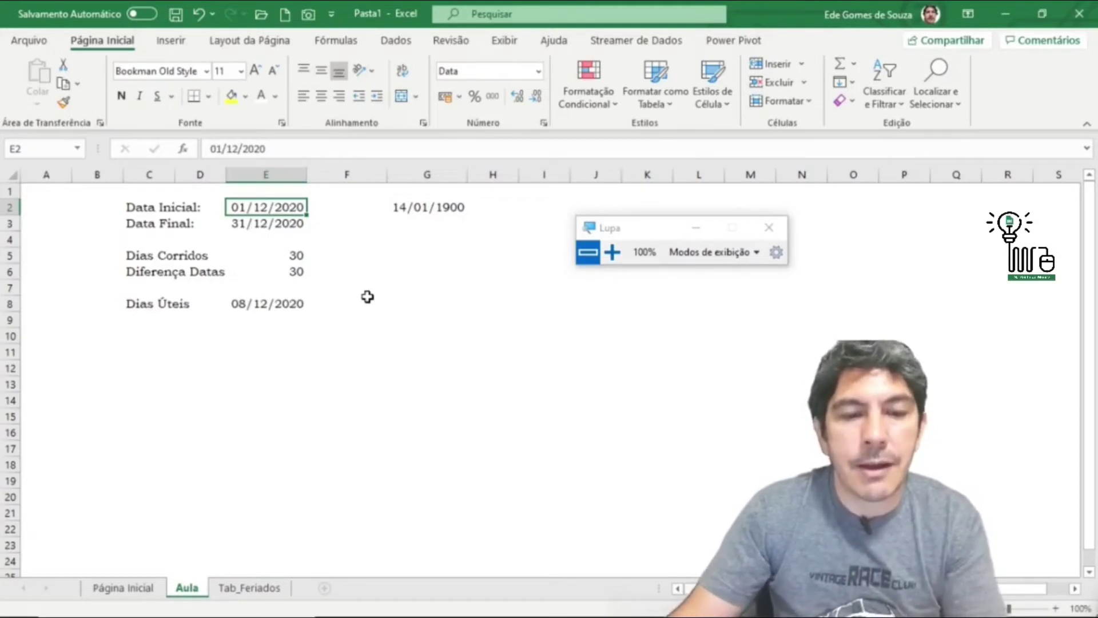
Insert the DIATRABALHOTOTAL function from the Data e Hora category into cell E10.
left_click(272, 330)
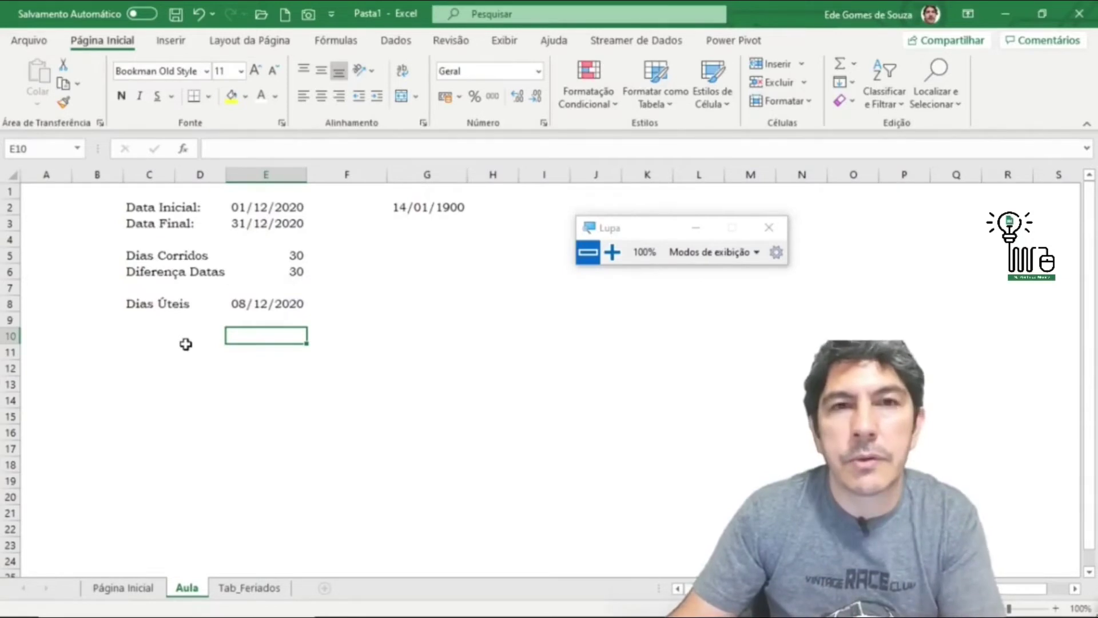
left_click(257, 387)
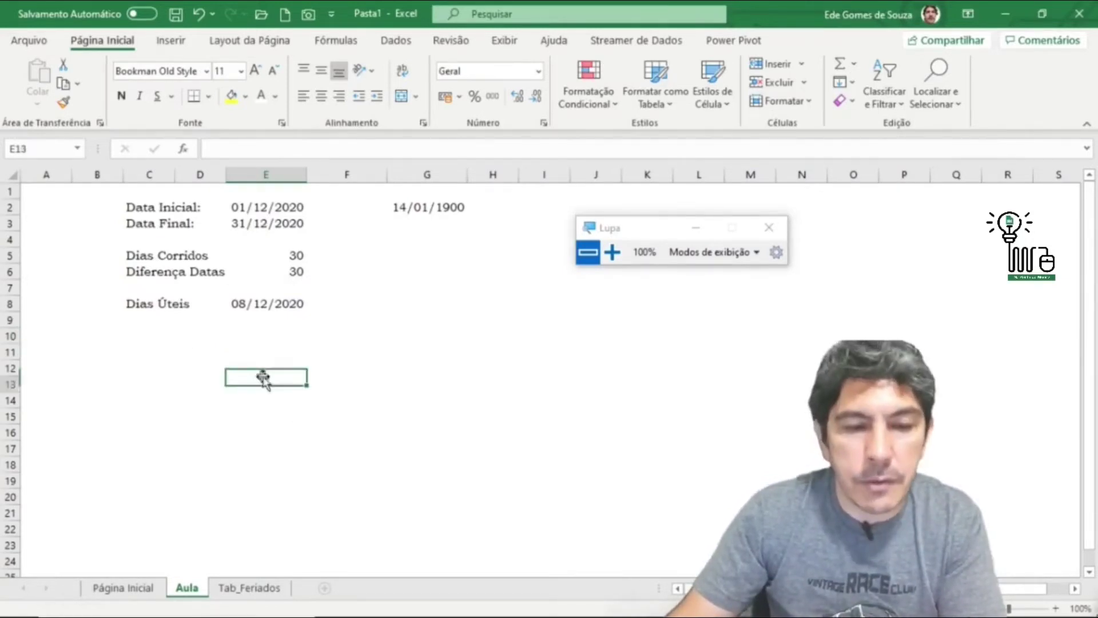
left_click(268, 339)
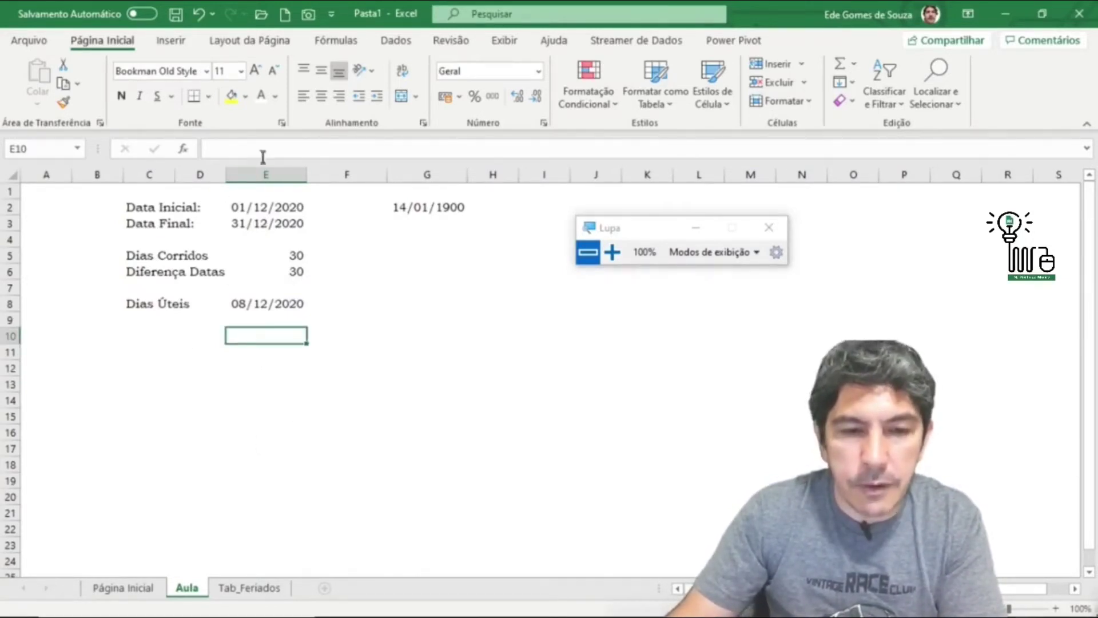
left_click(184, 152)
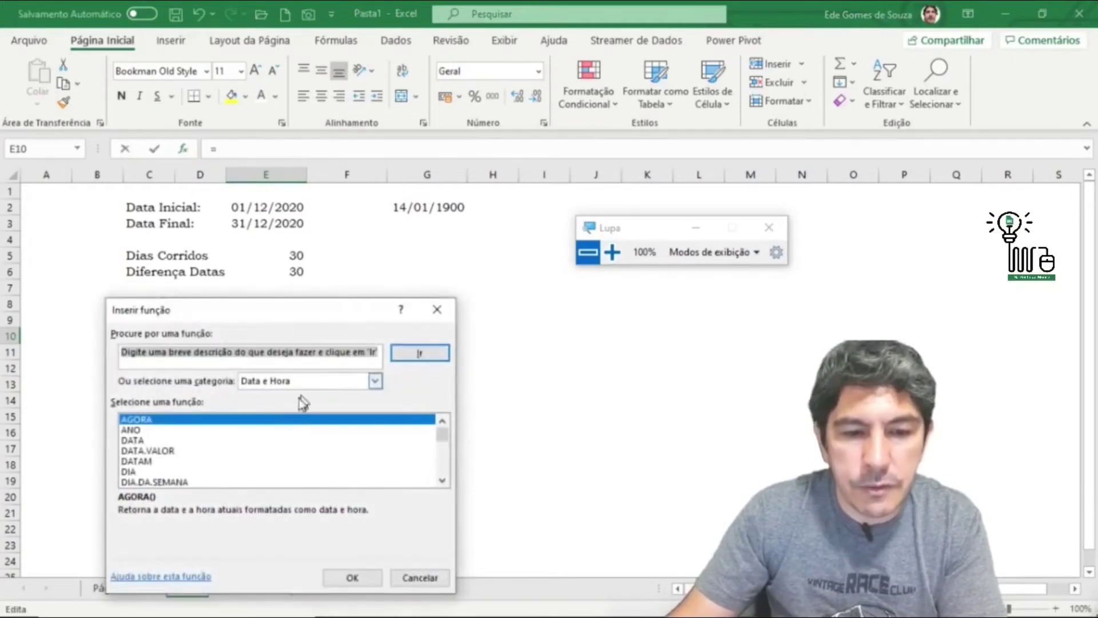
scroll(448, 483, "down", 2)
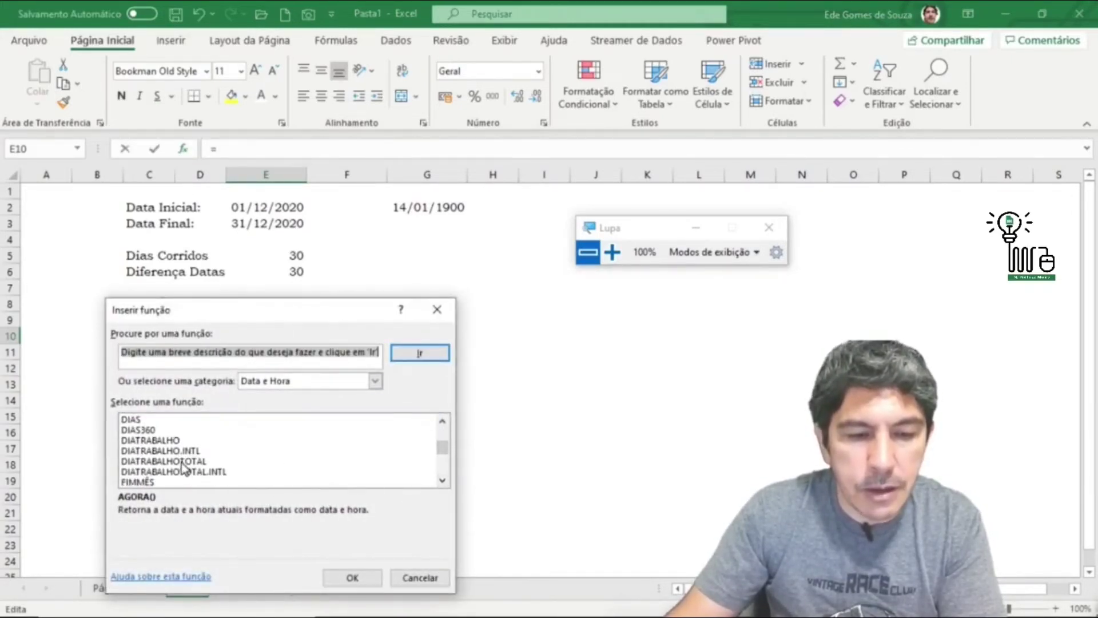
left_click(182, 463)
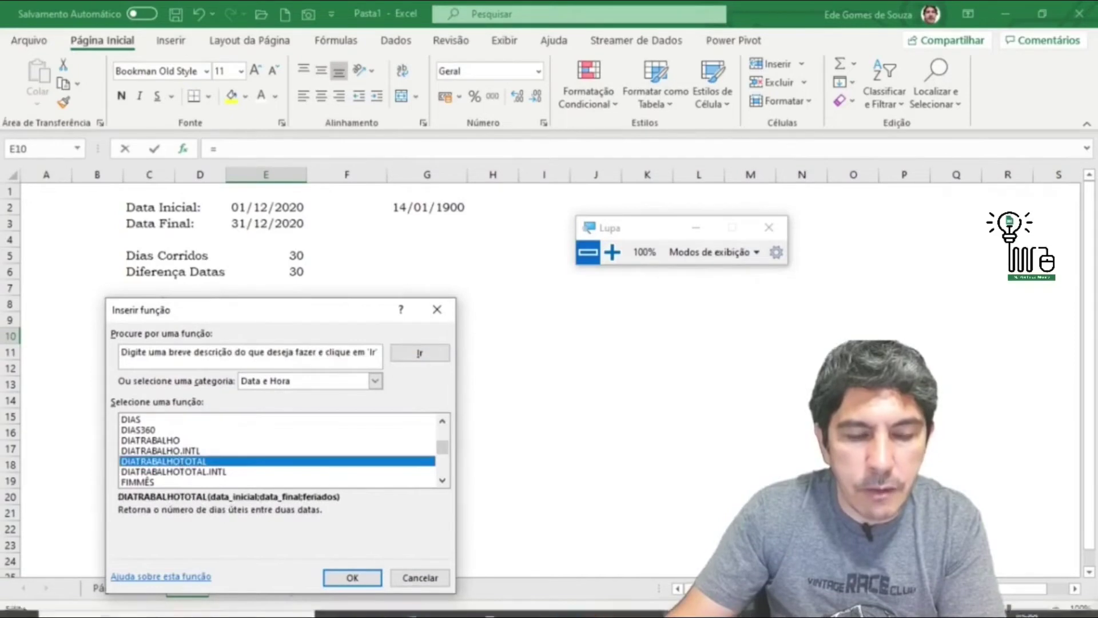
left_click(352, 578)
mouse_move(236, 362)
left_mouse_down()
mouse_move(245, 423)
mouse_move(231, 376)
left_mouse_up()
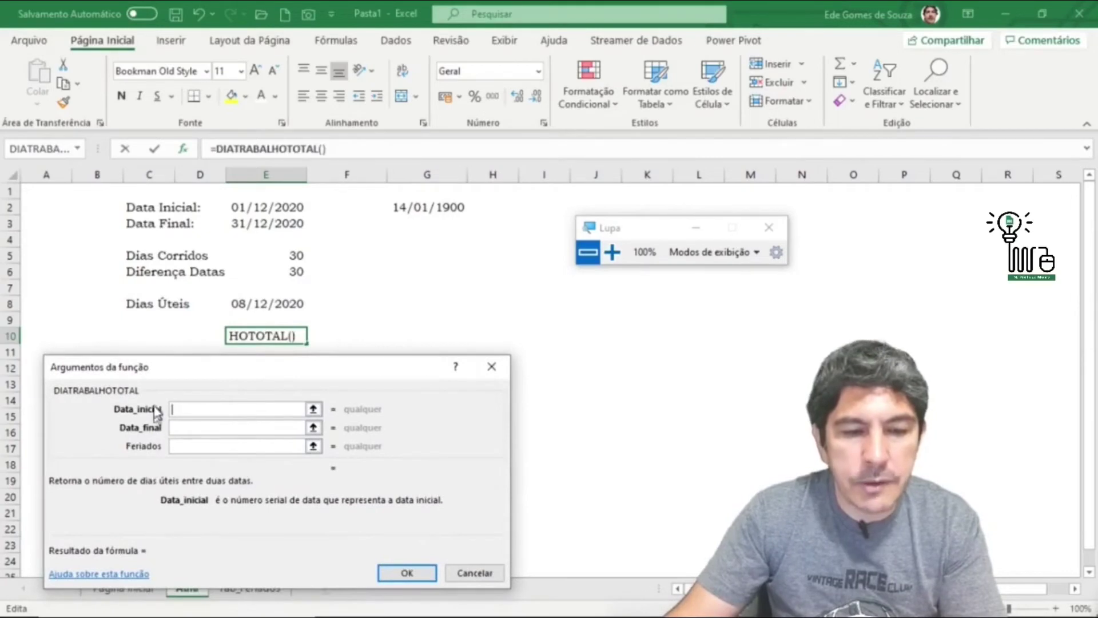
Complete DIATRABALHOTOTAL in E10 with E2 as Data_inicial and E3 as Data_final, and check the result against the December 2020 calendar.
left_click(264, 207)
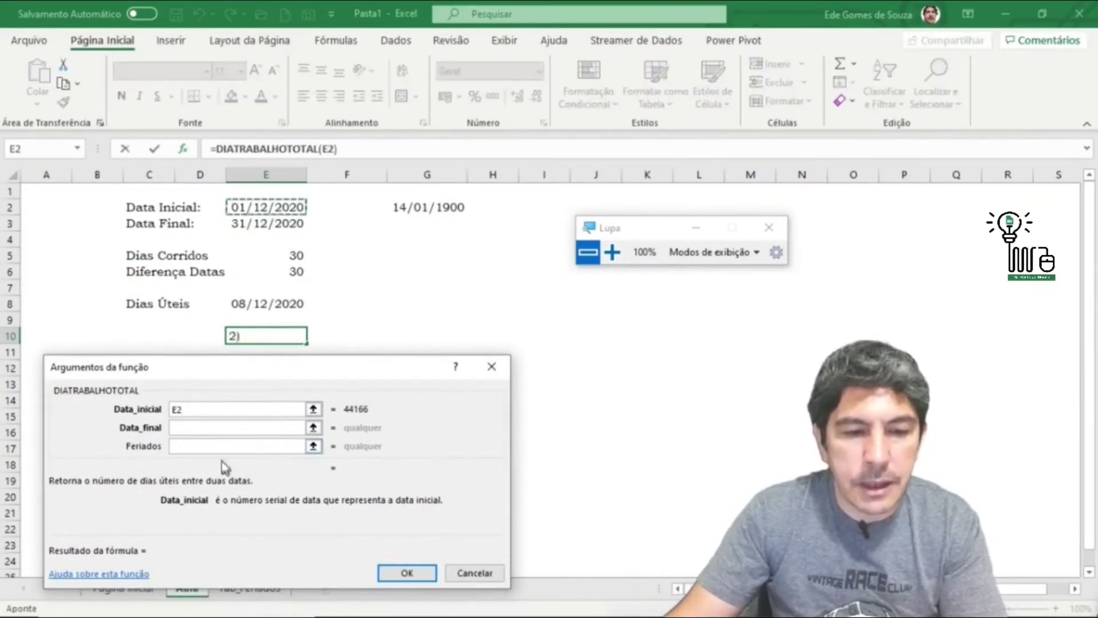
left_click(211, 428)
left_click(264, 225)
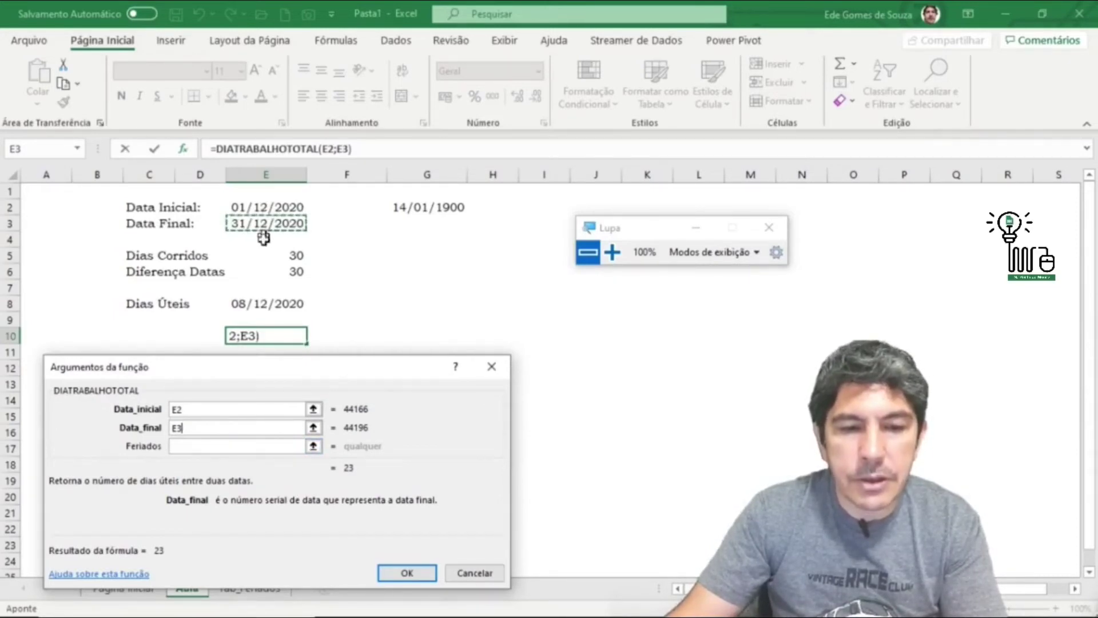
left_click(407, 574)
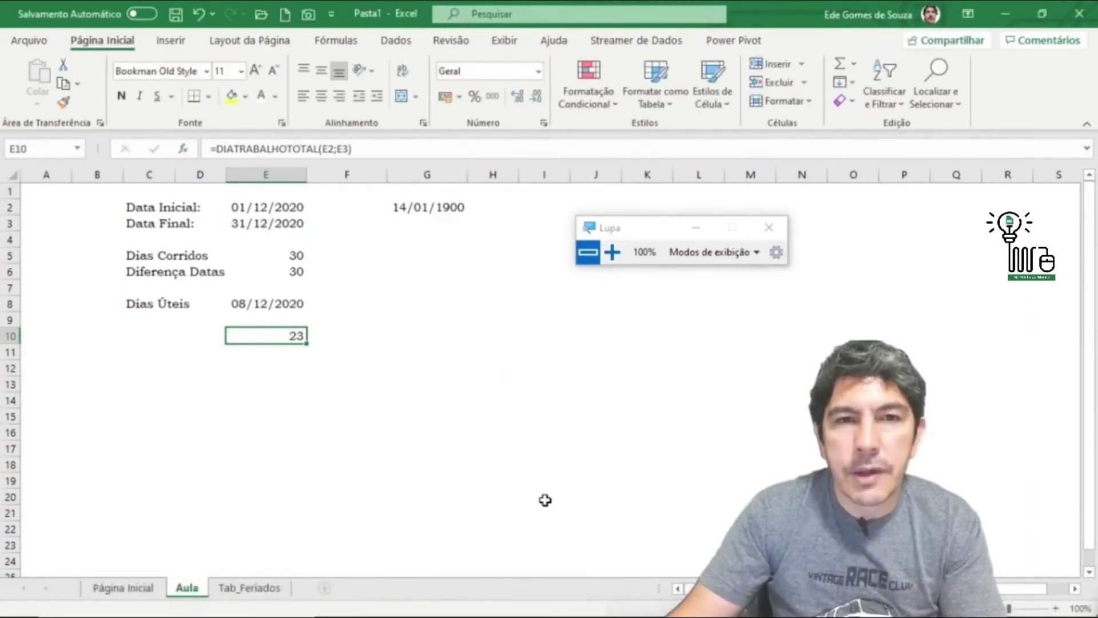
left_click(1064, 605)
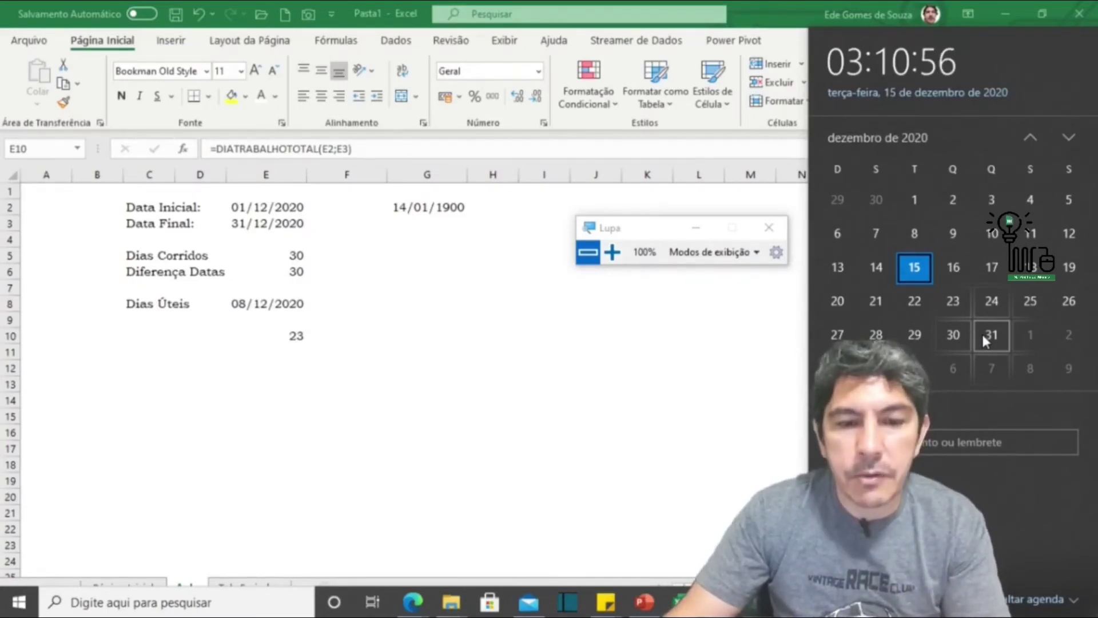
left_click(269, 343)
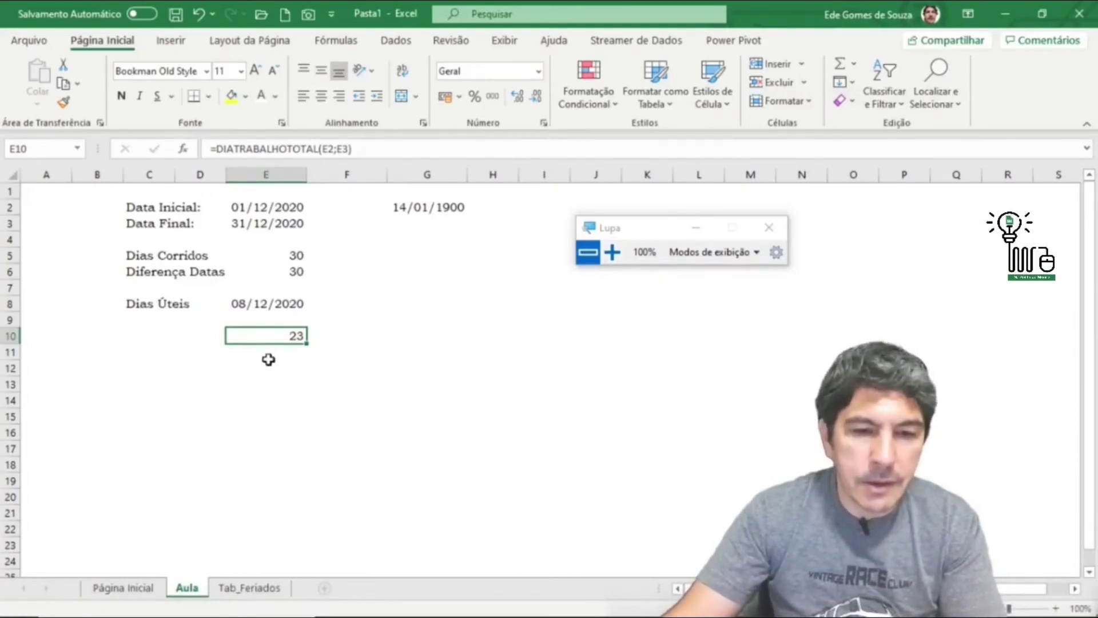
Edit the DIATRABALHOTOTAL function in E10 to use the holiday dates in Tab_Feriados!A1:A830 as its Feriados argument.
left_click(184, 149)
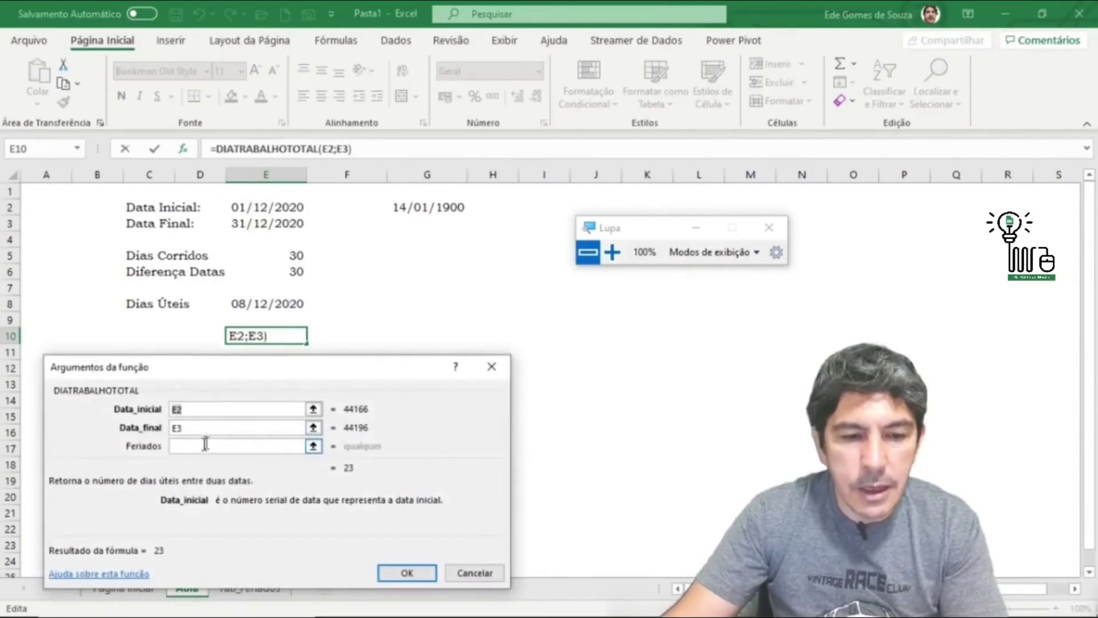
left_click(201, 446)
mouse_move(223, 369)
left_mouse_down()
mouse_move(350, 385)
mouse_move(373, 371)
mouse_move(221, 366)
left_mouse_up()
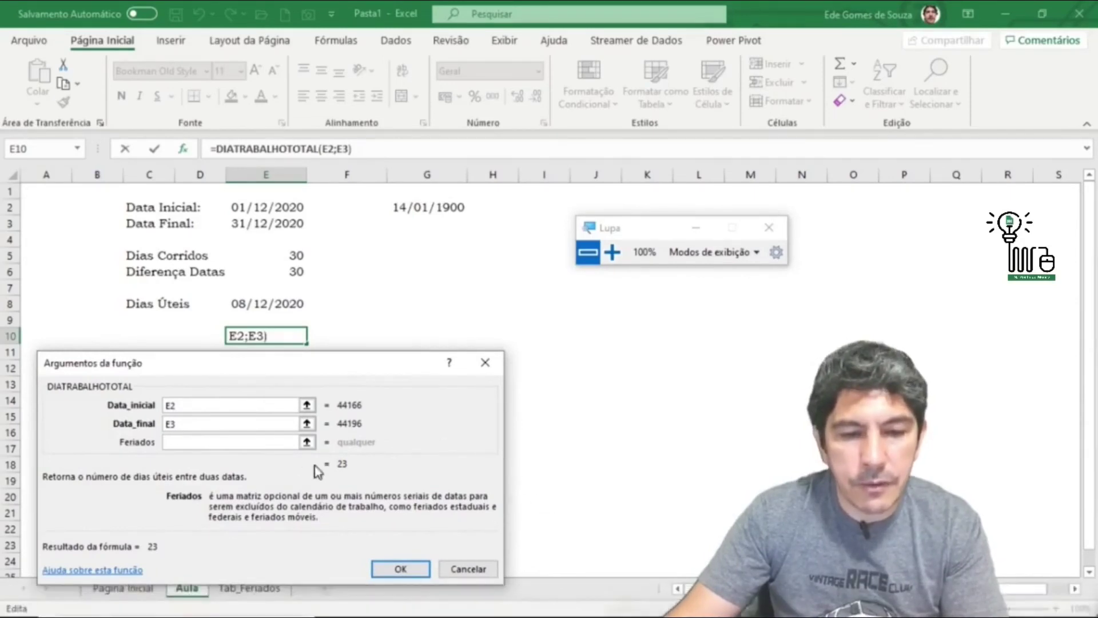
left_click(307, 442)
left_click_drag(399, 375, 380, 286)
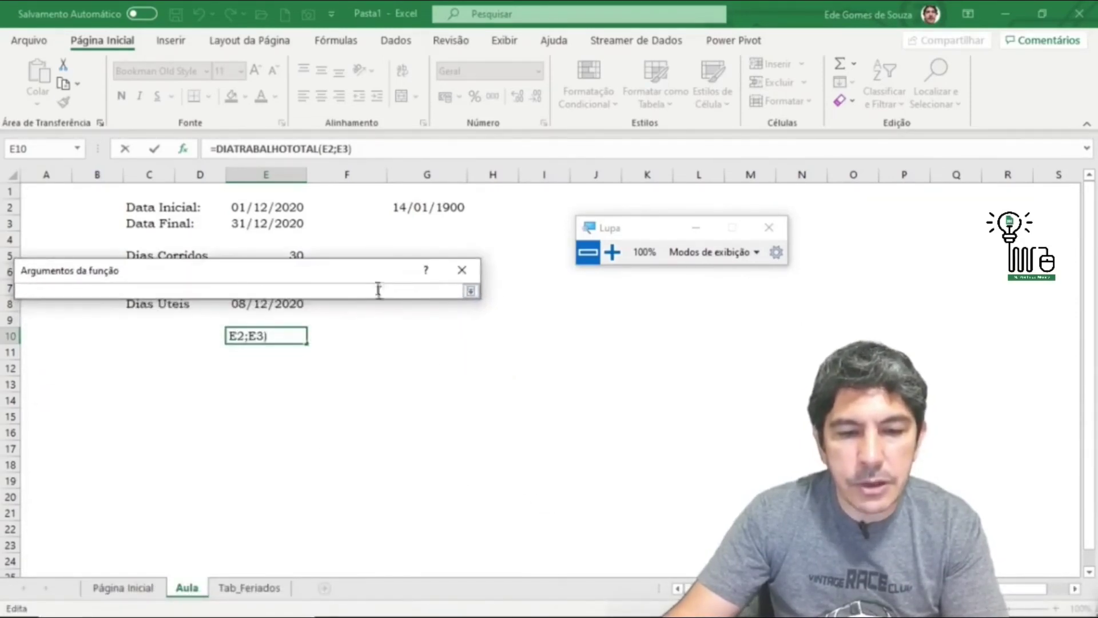
left_click(257, 589)
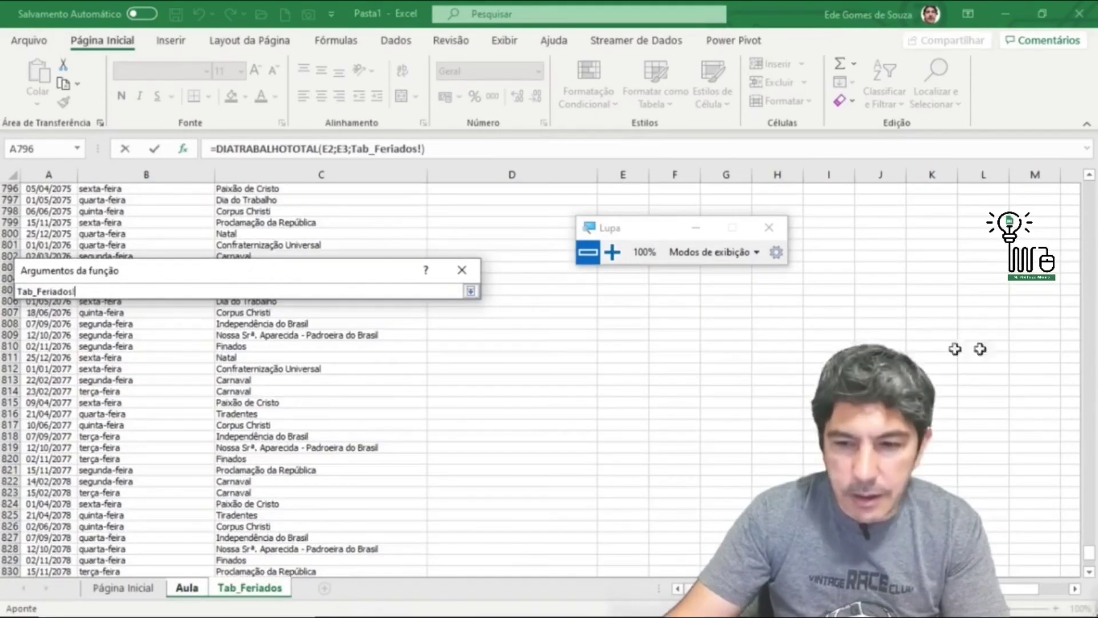
left_click_drag(1090, 555, 1089, 180)
left_click(49, 188)
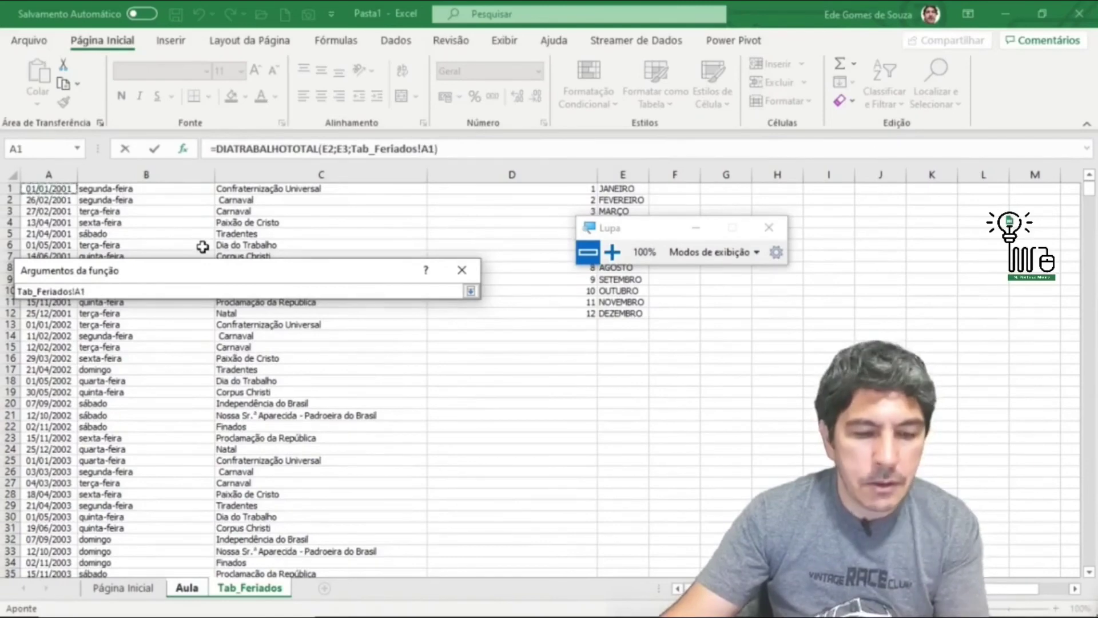
key("ctrl+shift+Down")
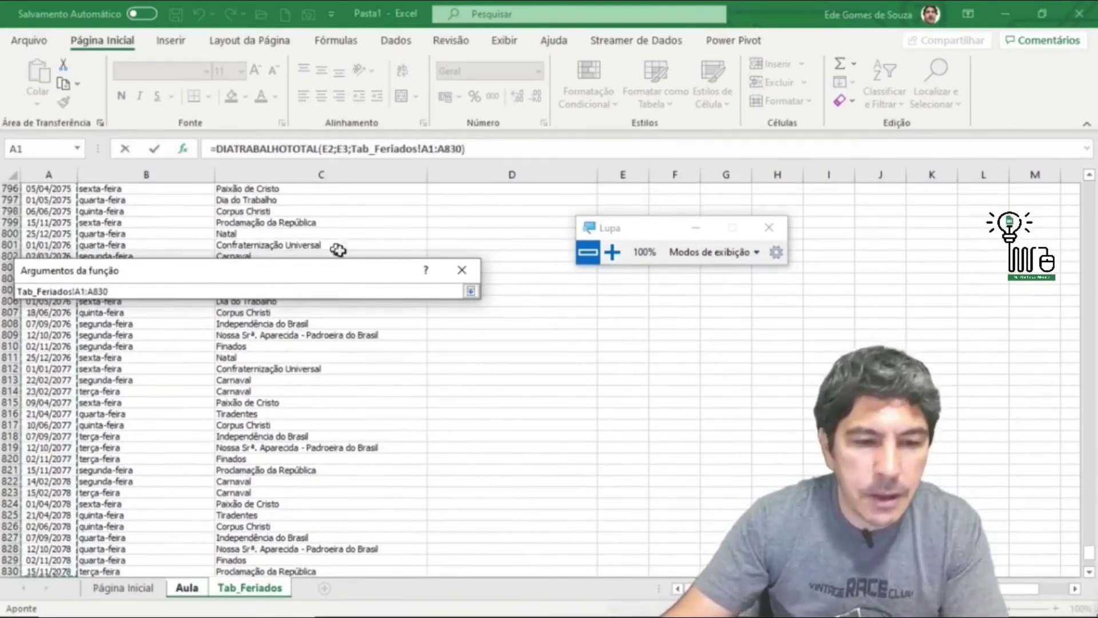
left_click(470, 292)
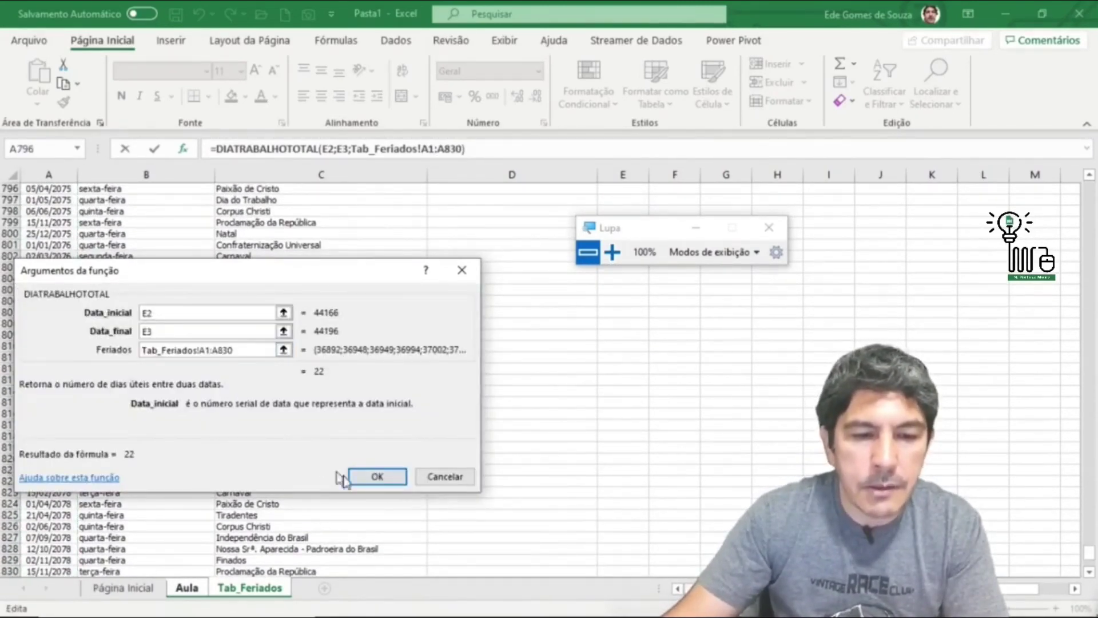
left_click(383, 480)
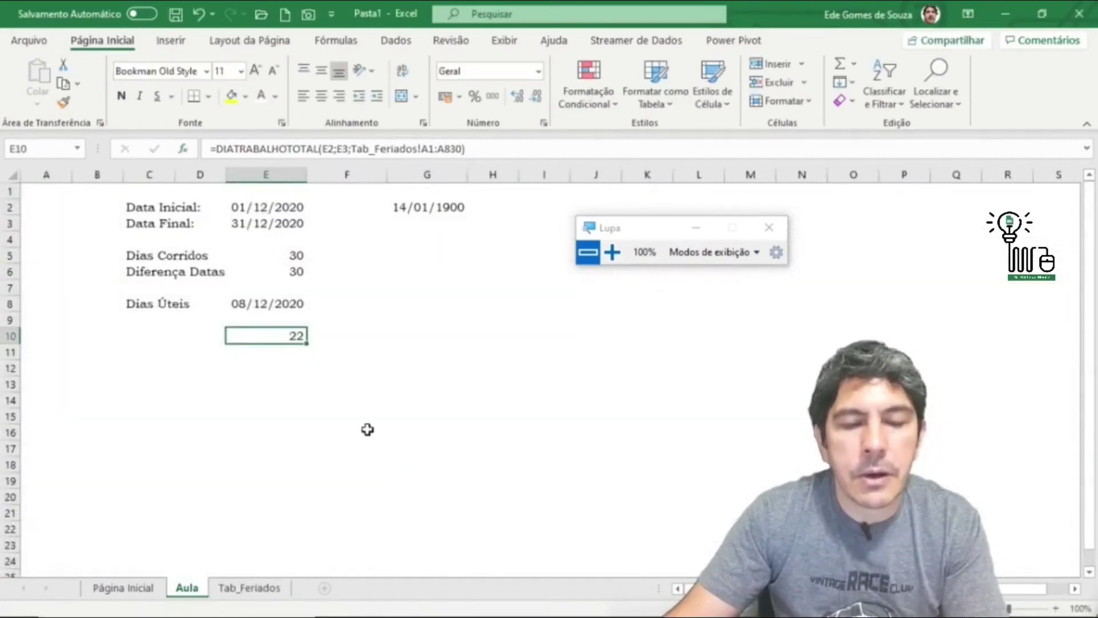
left_click(367, 429)
left_click(275, 341)
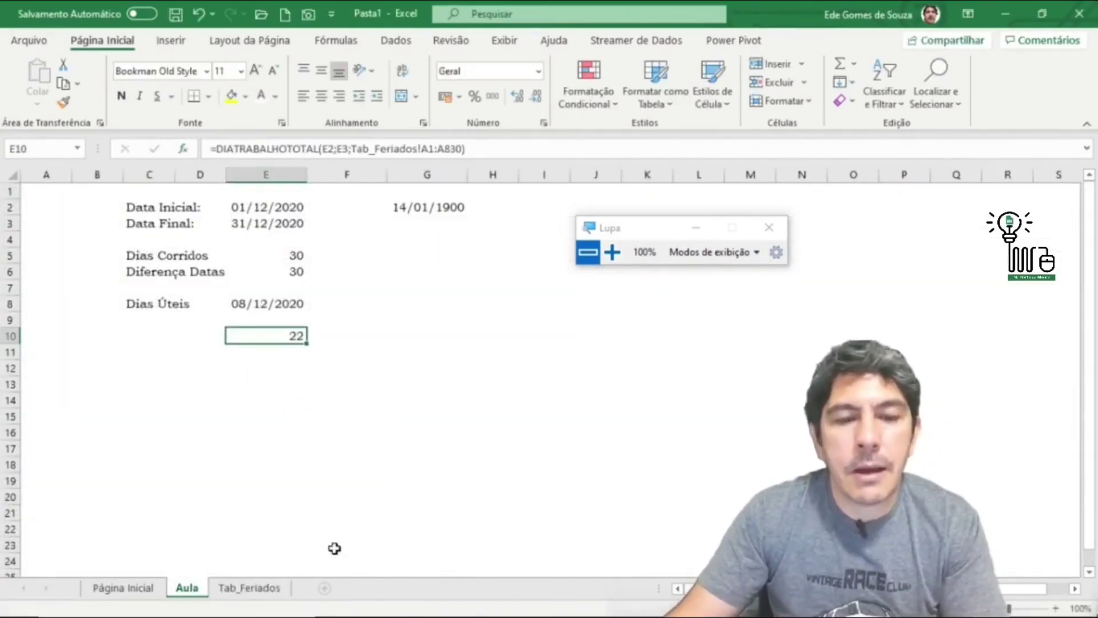